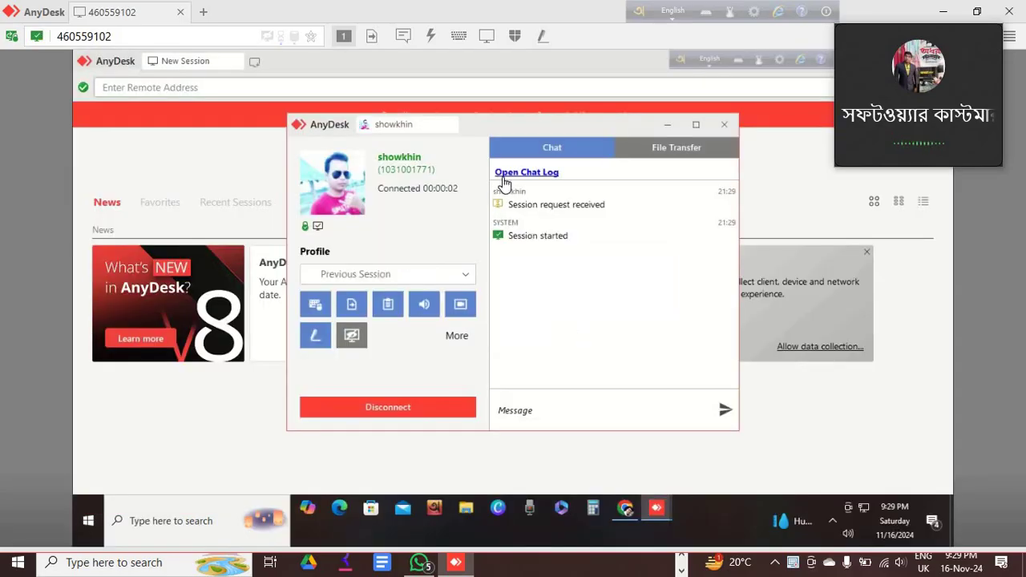
Minimize the AnyDesk session window and the main AnyDesk window to reveal the local desktop.
{"action": "left_click", "coordinate": [669, 126]}
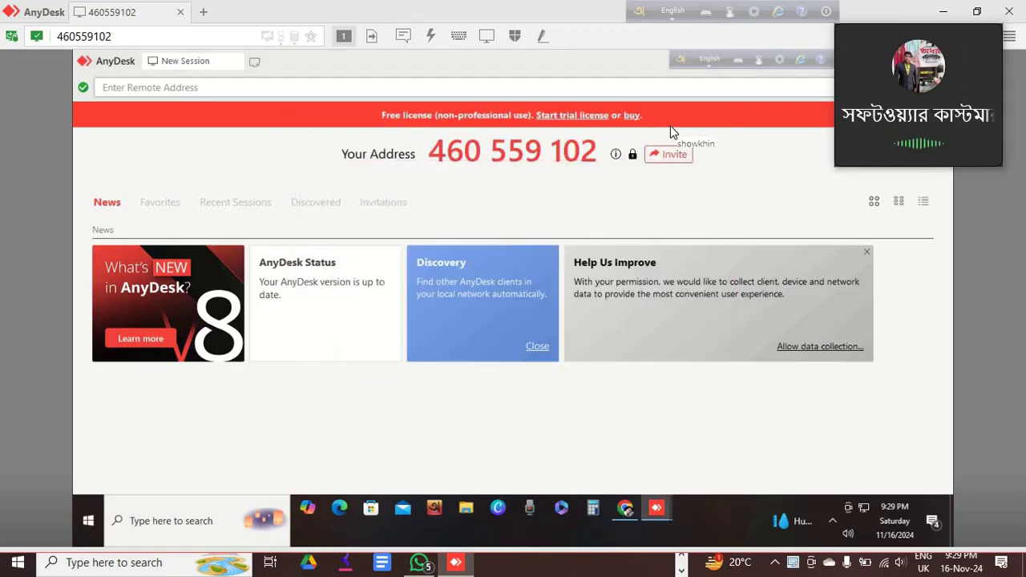
{"action": "left_click", "coordinate": [947, 16]}
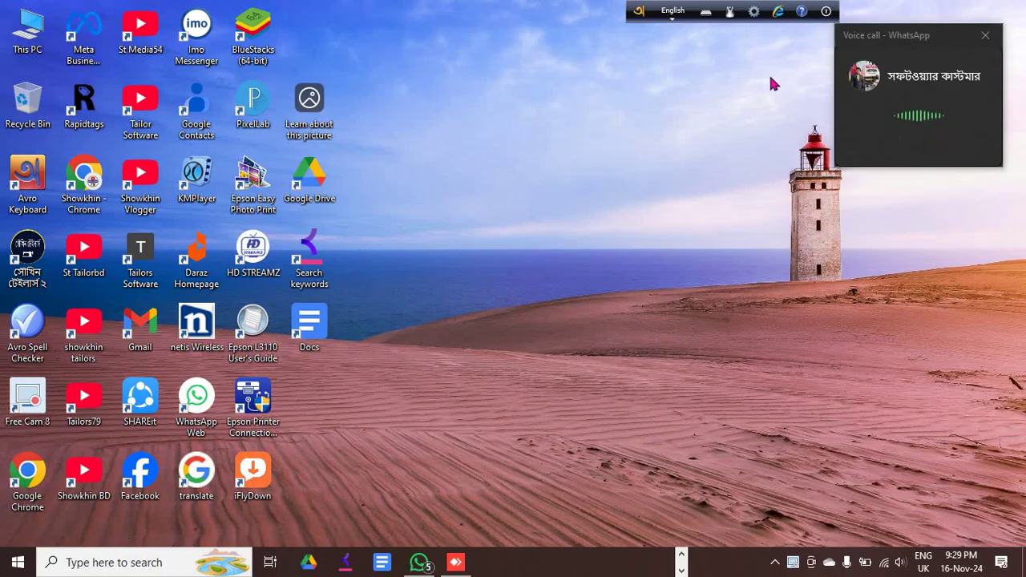
Restore the remote session and switch the Tailors Software language from বাংলা to English.
{"action": "left_click", "coordinate": [455, 562]}
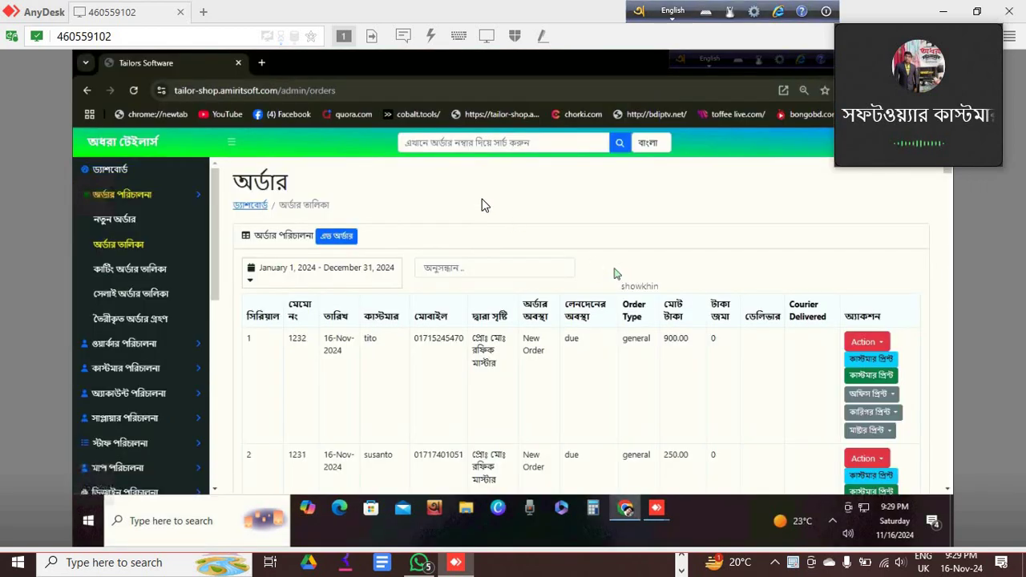
{"action": "left_click", "coordinate": [654, 145]}
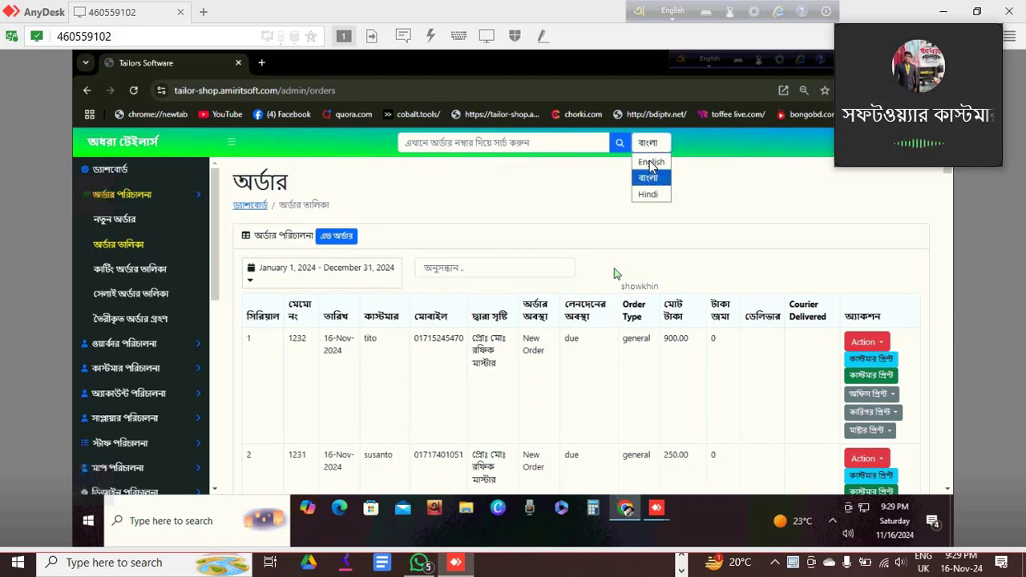
{"action": "left_click", "coordinate": [651, 163]}
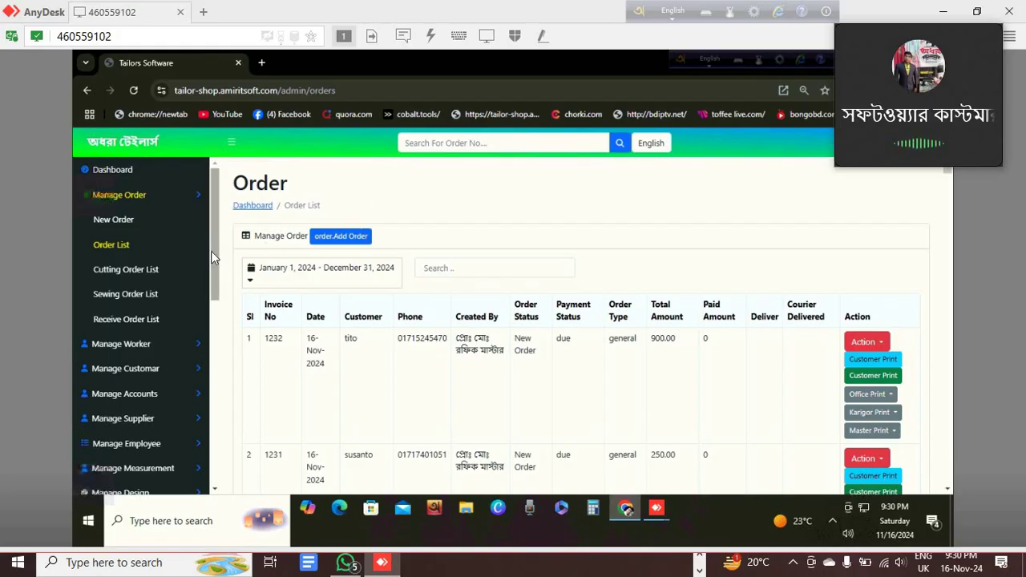
Scroll the sidebar and open Manage User to list the single admin account.
{"action": "left_click_drag", "start_coordinate": [215, 262], "coordinate": [218, 400]}
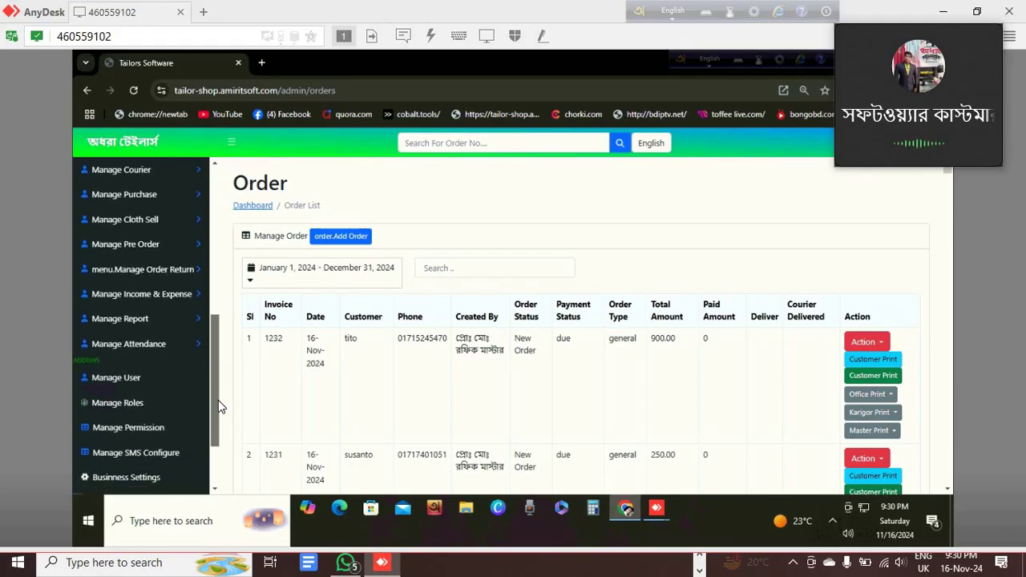
{"action": "left_click", "coordinate": [122, 385]}
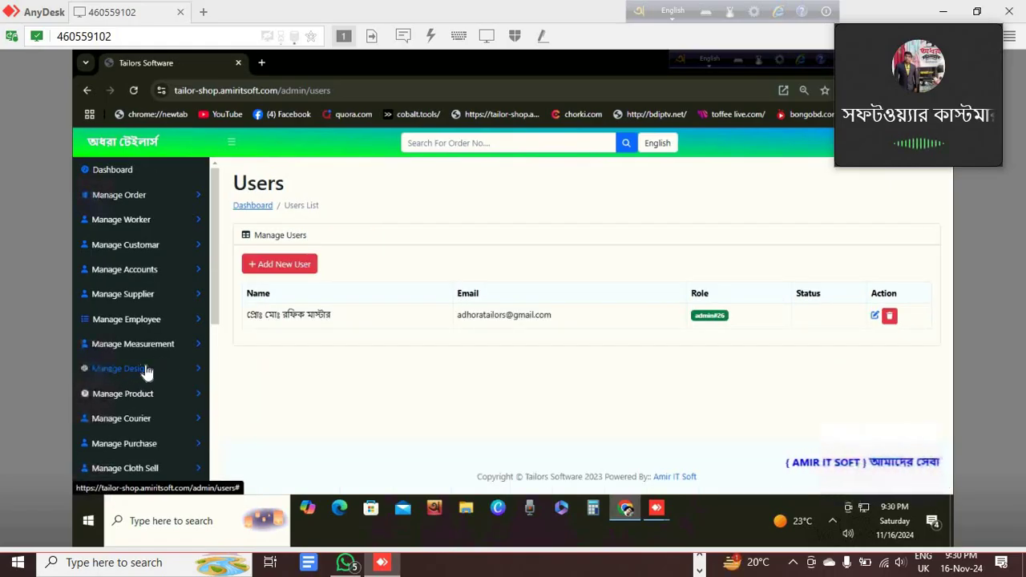
{"action": "left_click", "coordinate": [313, 355]}
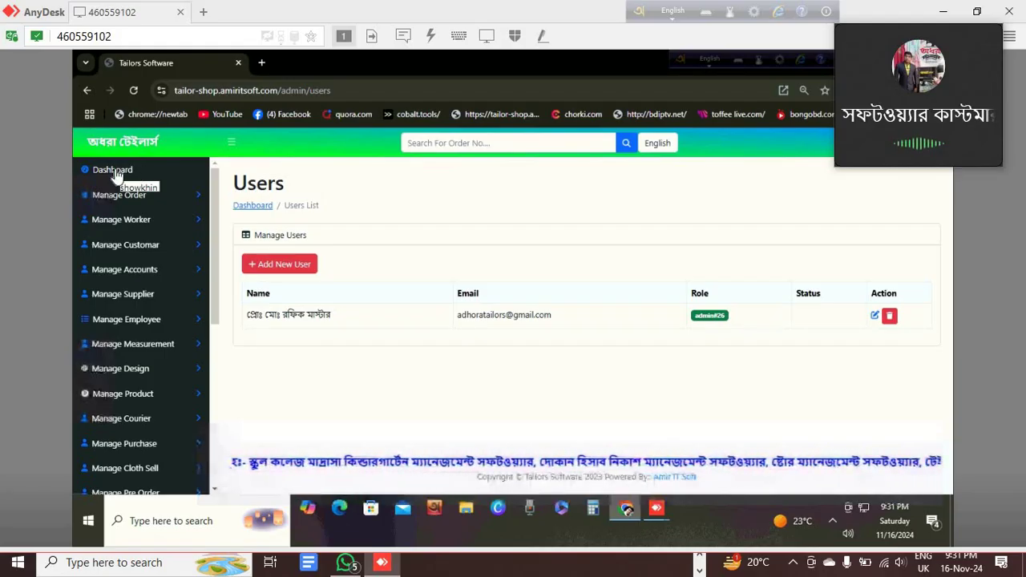
{"action": "left_click", "coordinate": [100, 173]}
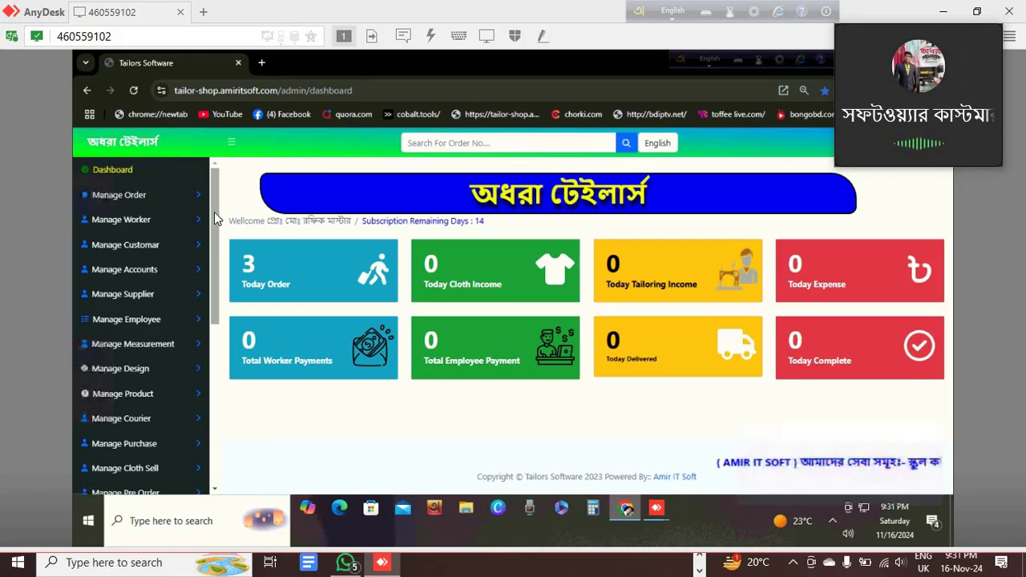
{"action": "left_click_drag", "start_coordinate": [214, 244], "coordinate": [216, 341]}
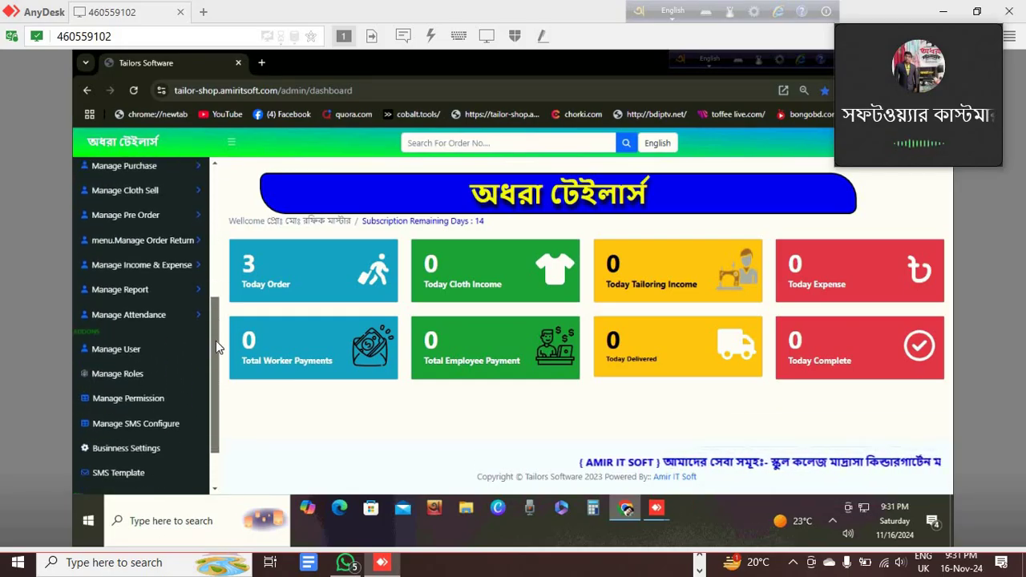
{"action": "left_click", "coordinate": [132, 353]}
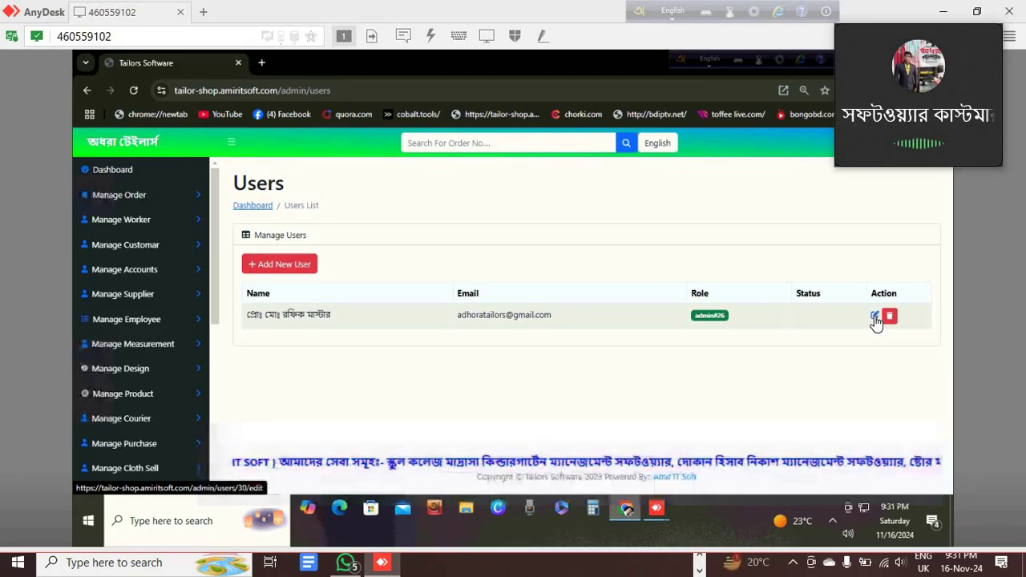
Open the edit form for the admin#26 user from its Action column.
{"action": "left_click", "coordinate": [875, 316]}
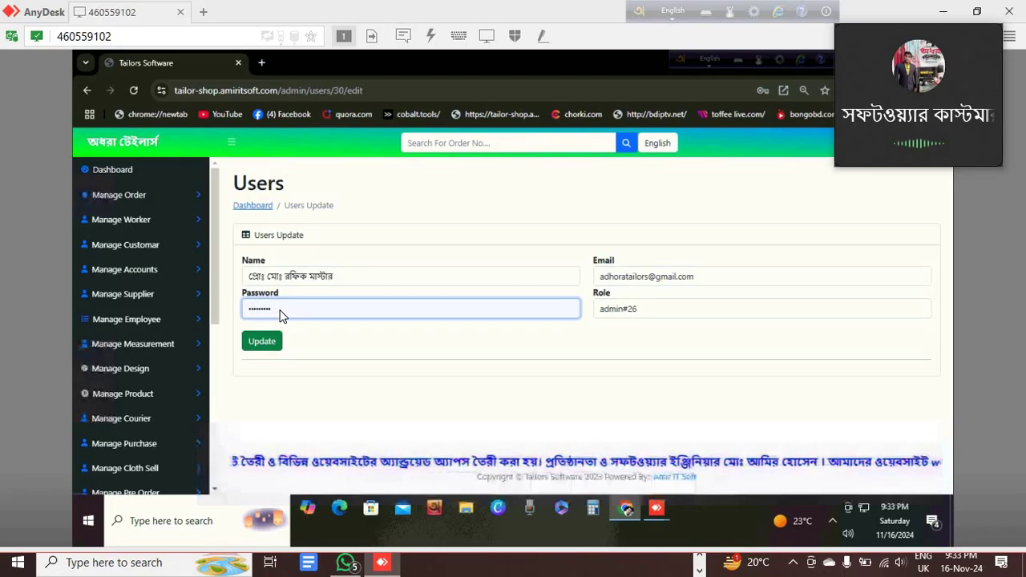
{"action": "left_click", "coordinate": [281, 310]}
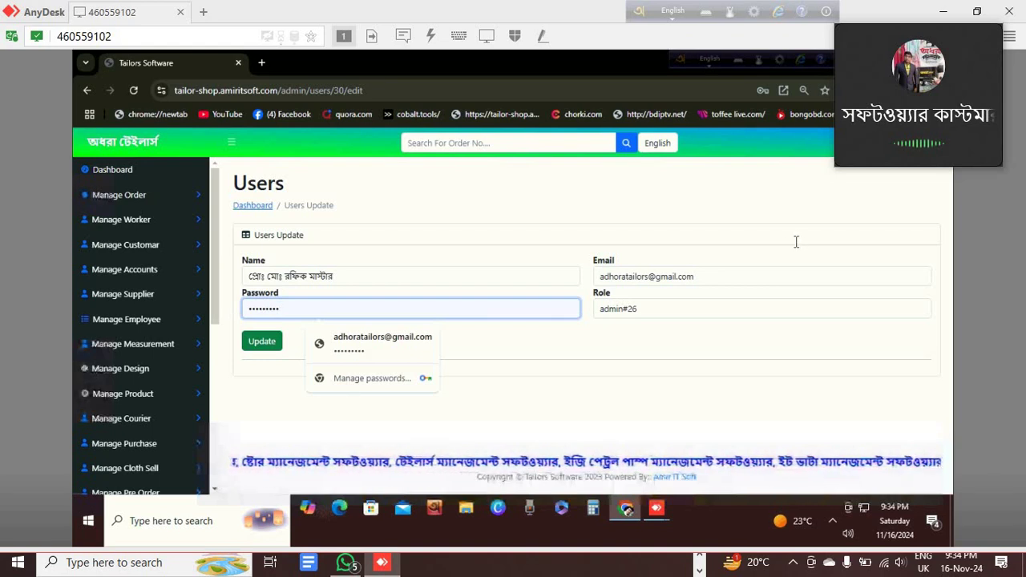
Replace the admin's existing password with a new one and submit the update.
{"action": "key", "text": "BackSpace"}
{"action": "key", "text": "BackSpace"}
{"action": "key", "text": "BackSpace"}
{"action": "key", "text": "BackSpace"}
{"action": "key", "text": "BackSpace"}
{"action": "key", "text": "BackSpace"}
{"action": "key", "text": "BackSpace"}
{"action": "key", "text": "BackSpace"}
{"action": "key", "text": "BackSpace"}
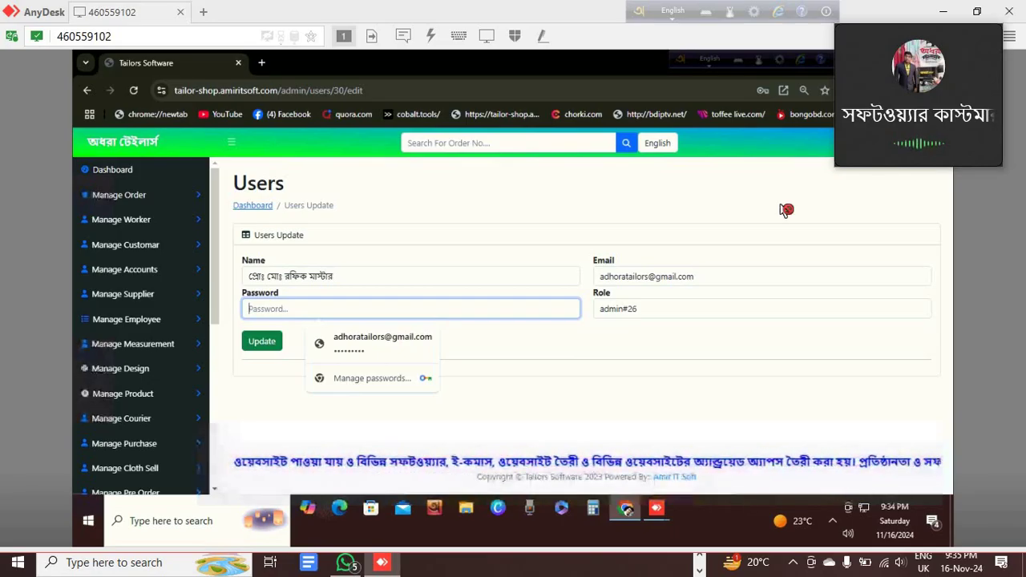
{"action": "type", "text": "12"}
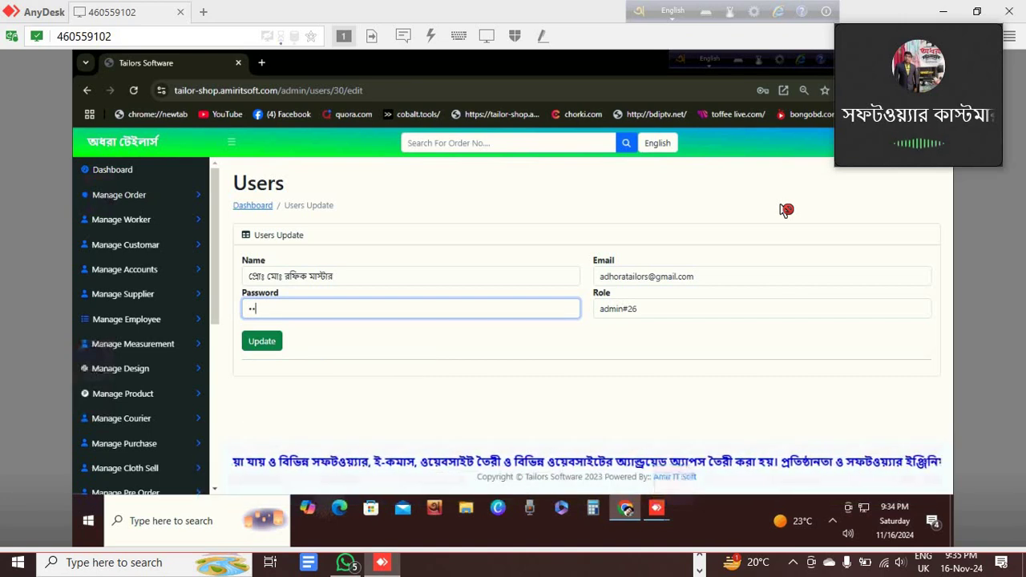
{"action": "type", "text": "3"}
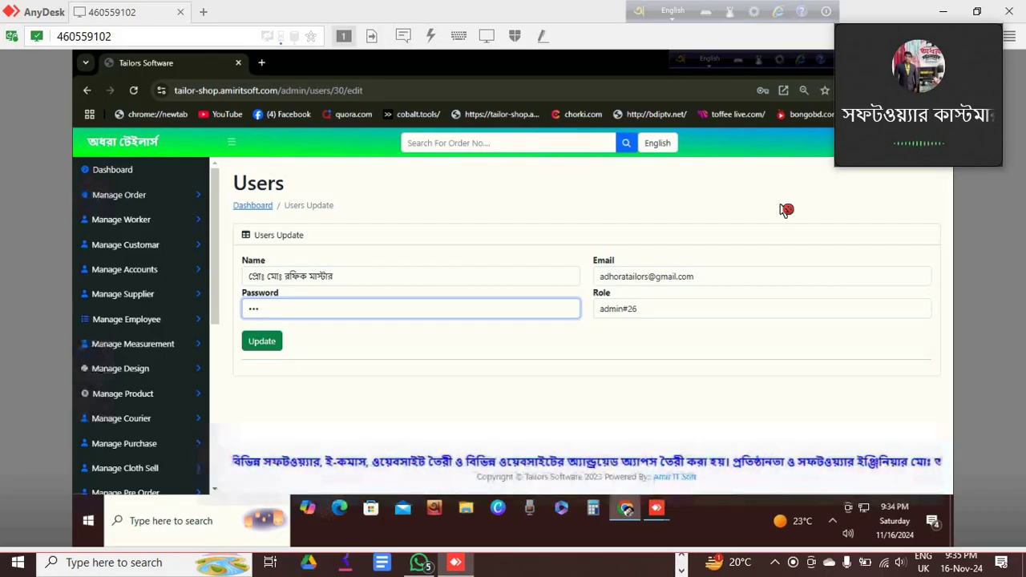
{"action": "type", "text": "45"}
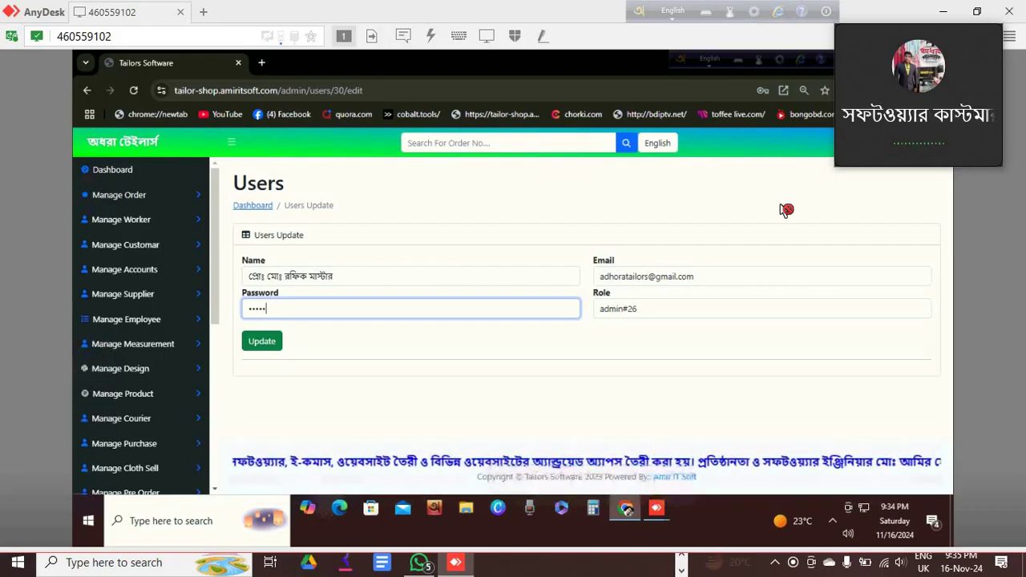
{"action": "type", "text": "6"}
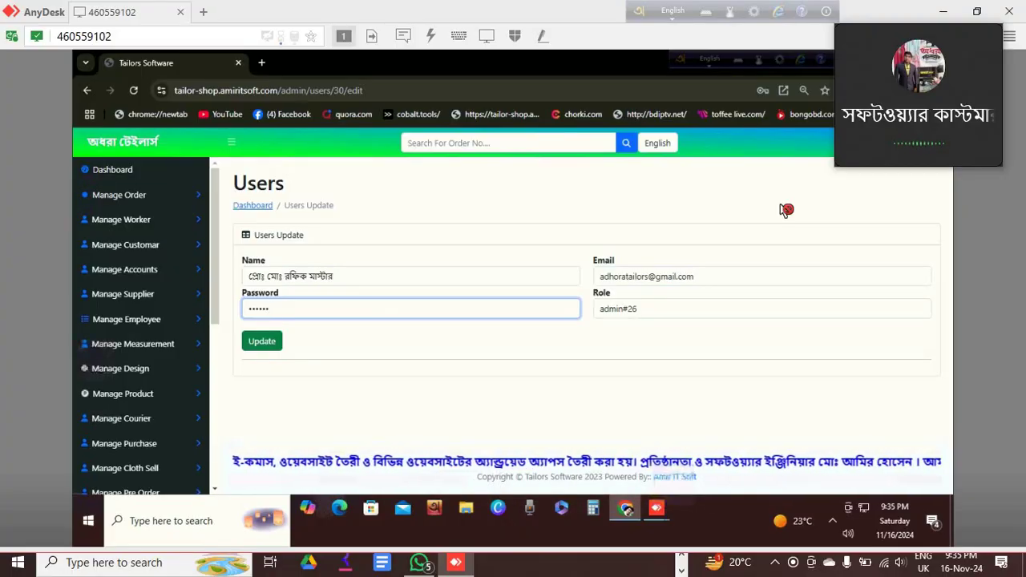
{"action": "type", "text": "78"}
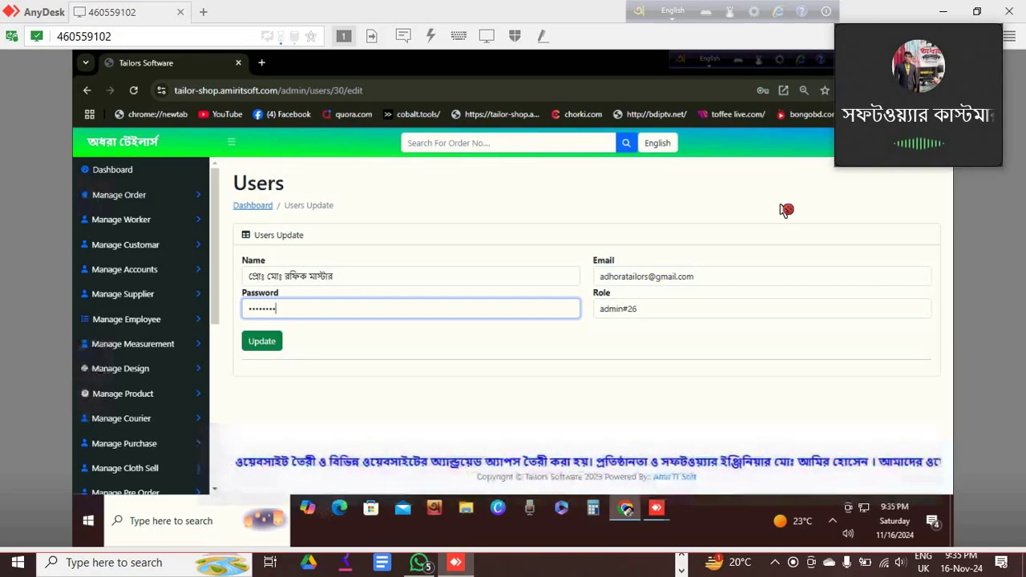
{"action": "type", "text": "90"}
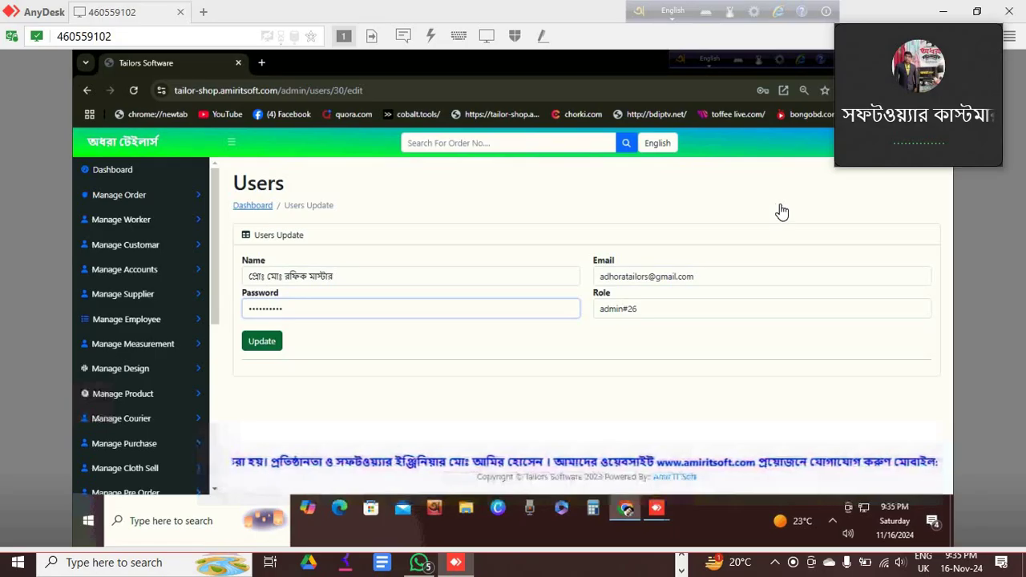
{"action": "key", "text": "Return"}
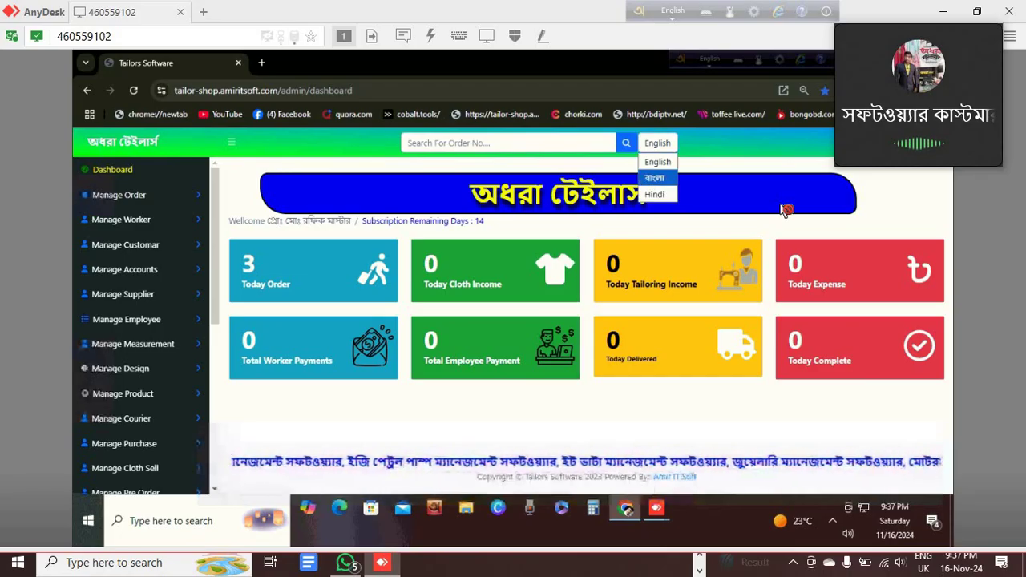
Switch the interface to বাংলা and expand অর্ডার পরিচালনা in the sidebar.
{"action": "key", "text": "Return"}
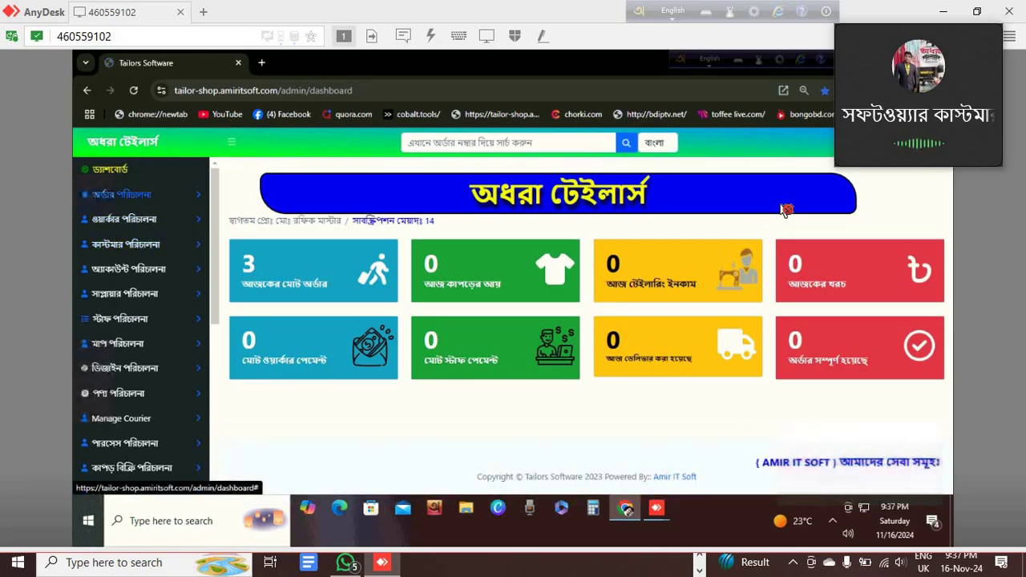
{"action": "left_click", "coordinate": [122, 194]}
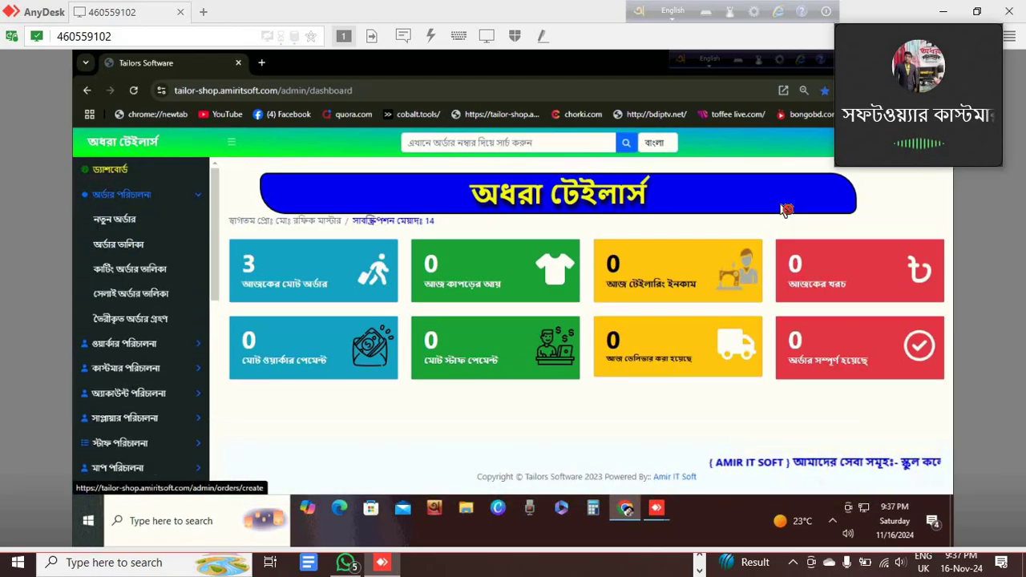
Open নতুন অর্ডার and scroll down to the payment section showing Card and 450.00.
{"action": "left_click", "coordinate": [114, 219]}
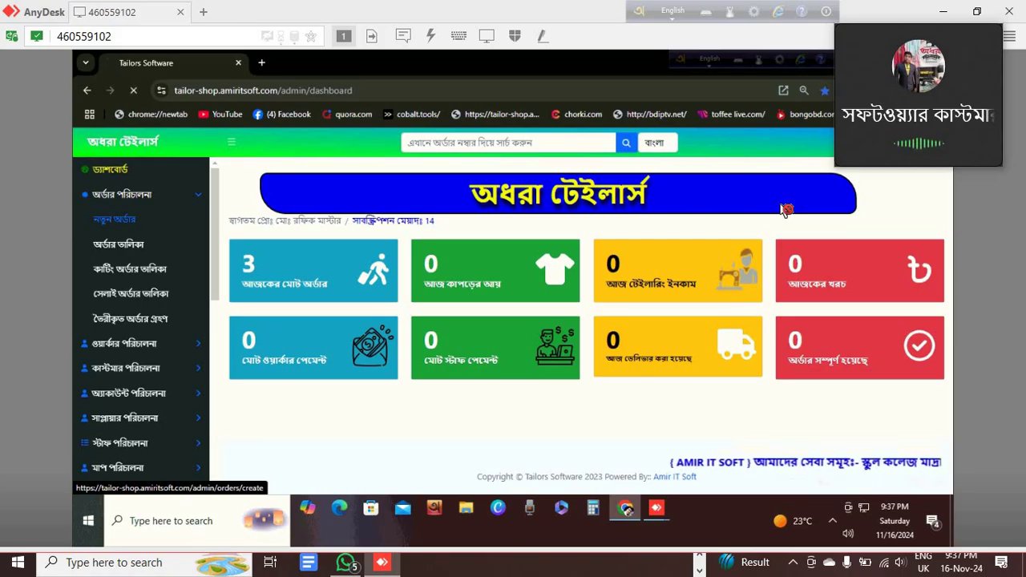
{"action": "scroll", "coordinate": [577, 321], "scroll_direction": "down", "scroll_amount": 1}
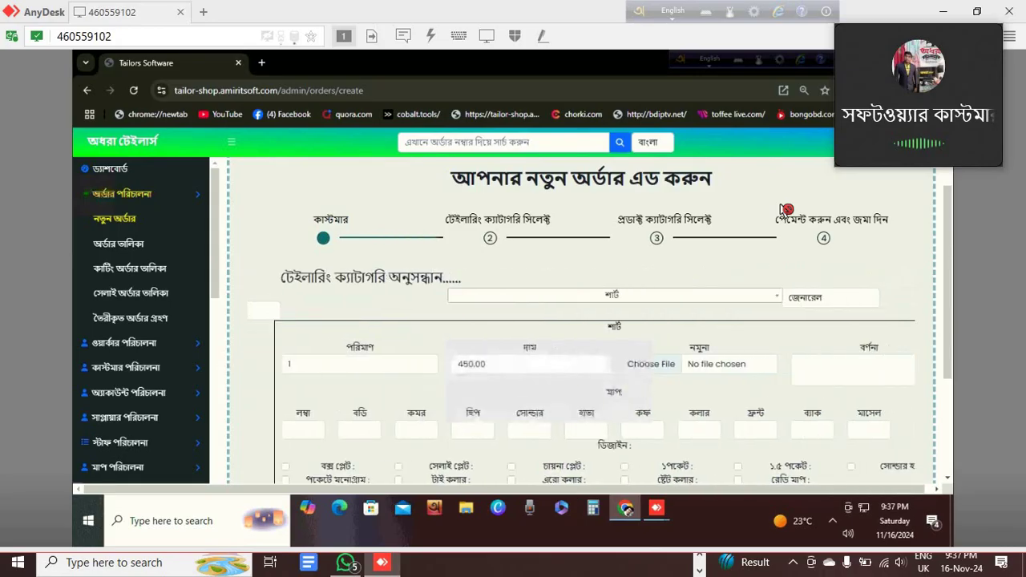
{"action": "scroll", "coordinate": [786, 210], "scroll_direction": "down", "scroll_amount": 2}
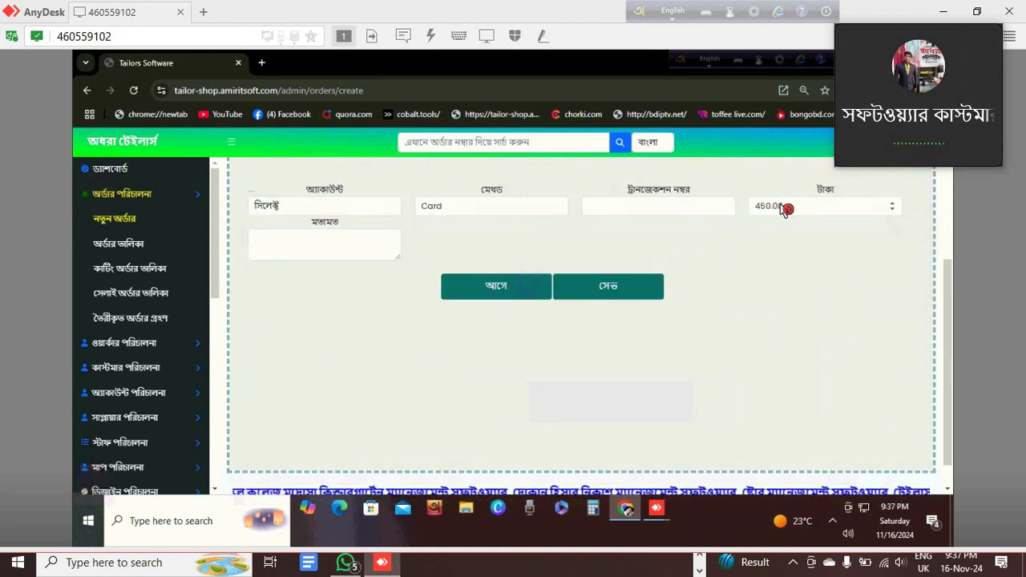
Delete the 450.00 amount and submit to trigger the required name and phone warnings.
{"action": "double_click", "coordinate": [786, 207]}
{"action": "key", "text": "BackSpace"}
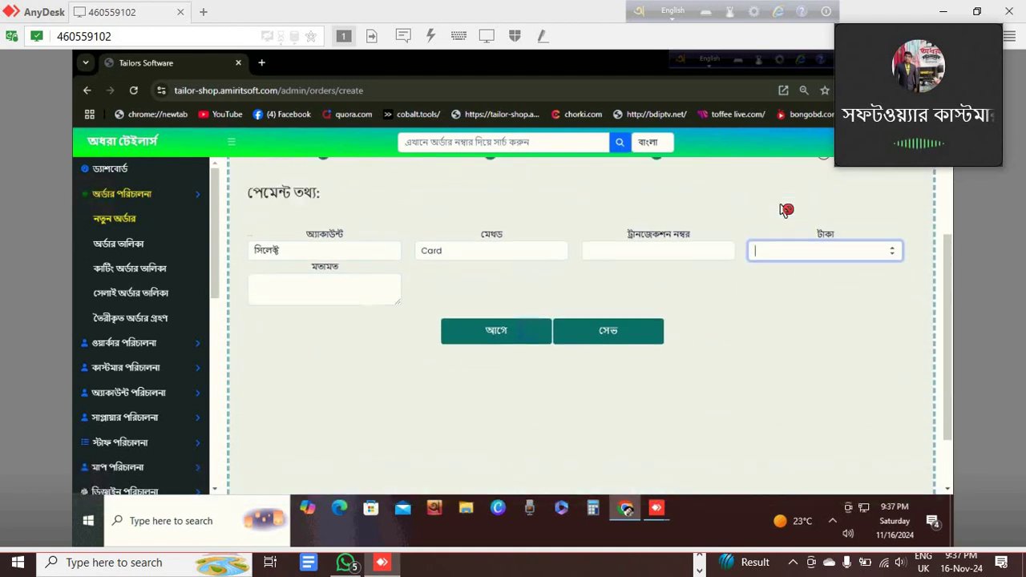
{"action": "key", "text": "Return"}
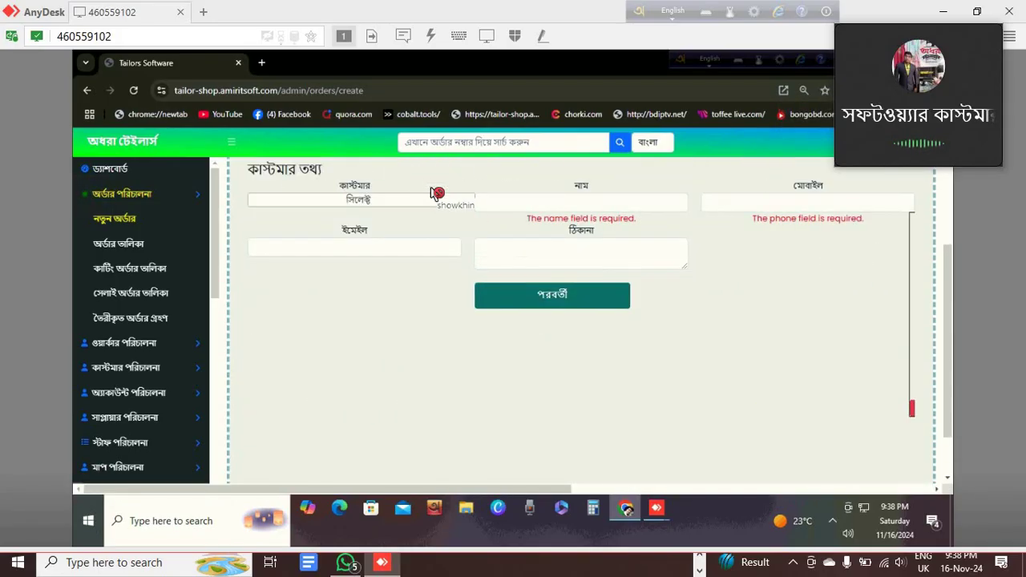
Return to the customer information step and put the cursor in the মোবাইল field.
{"action": "scroll", "coordinate": [434, 194], "scroll_direction": "up", "scroll_amount": 3}
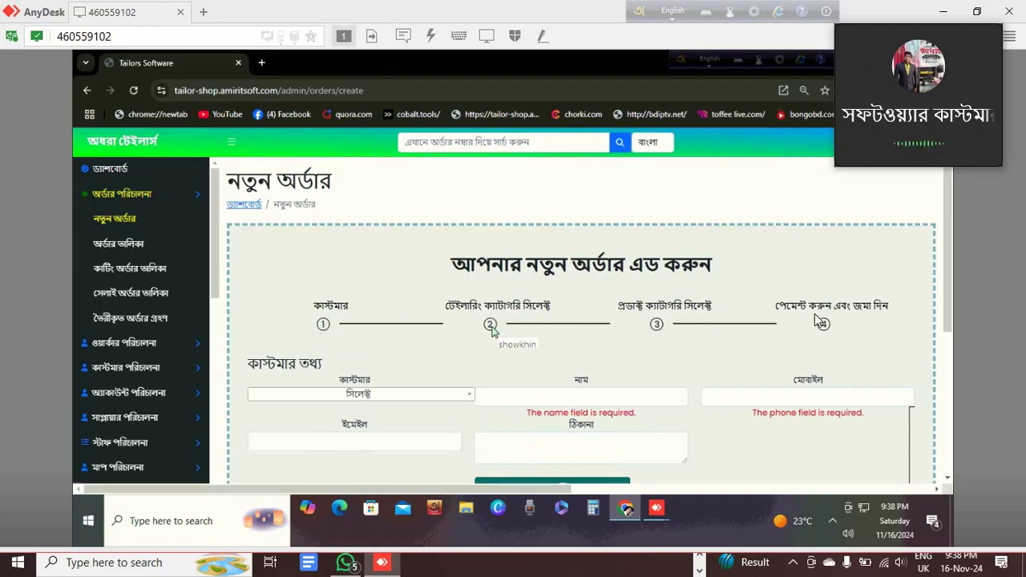
{"action": "left_click", "coordinate": [885, 312]}
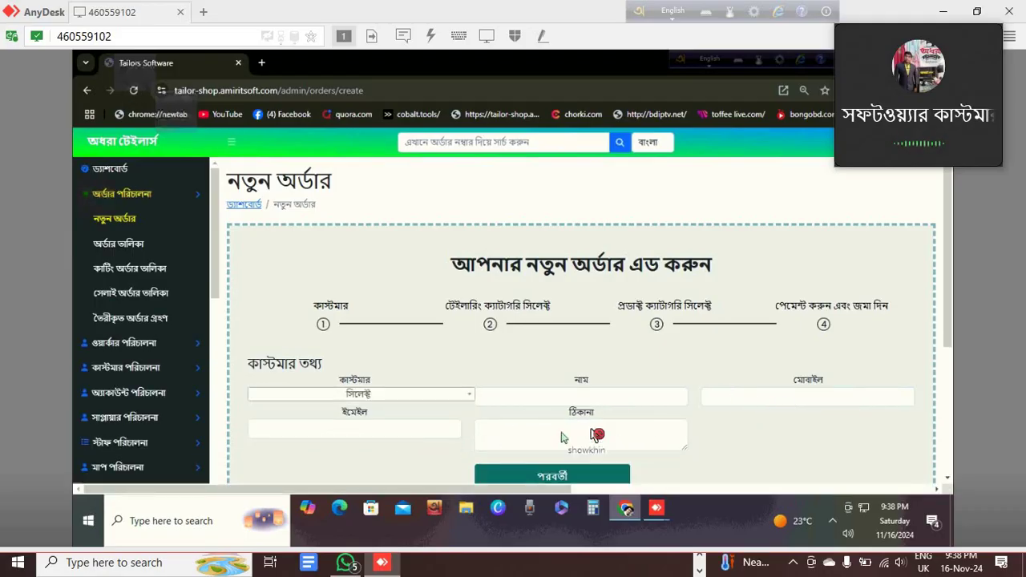
{"action": "scroll", "coordinate": [591, 434], "scroll_direction": "down", "scroll_amount": 1}
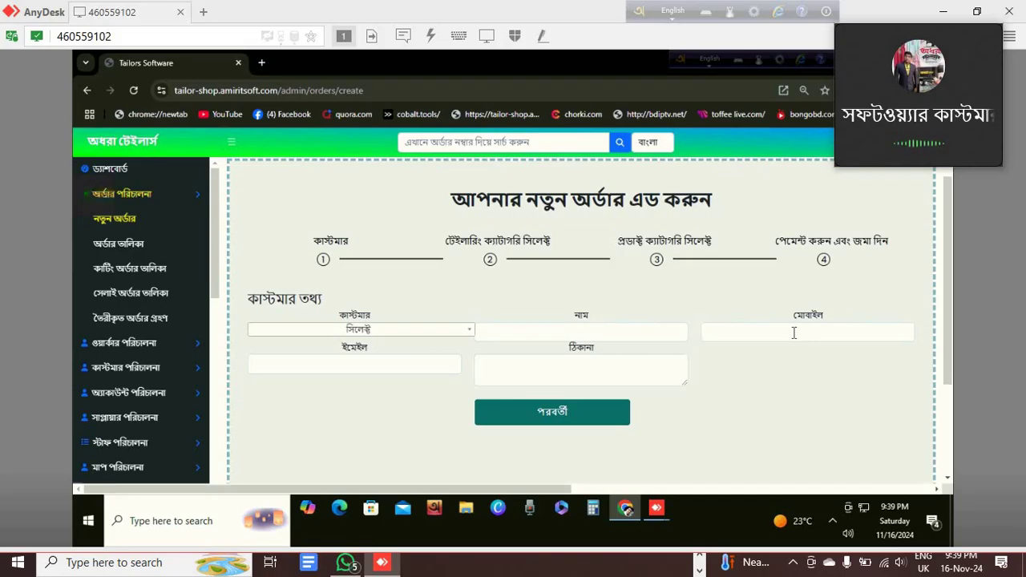
{"action": "left_click", "coordinate": [794, 335]}
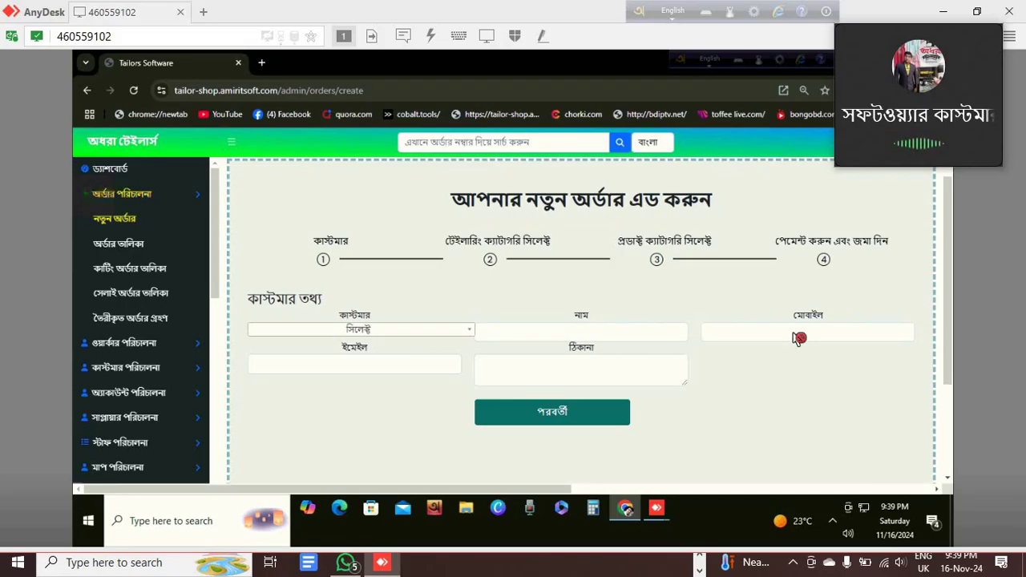